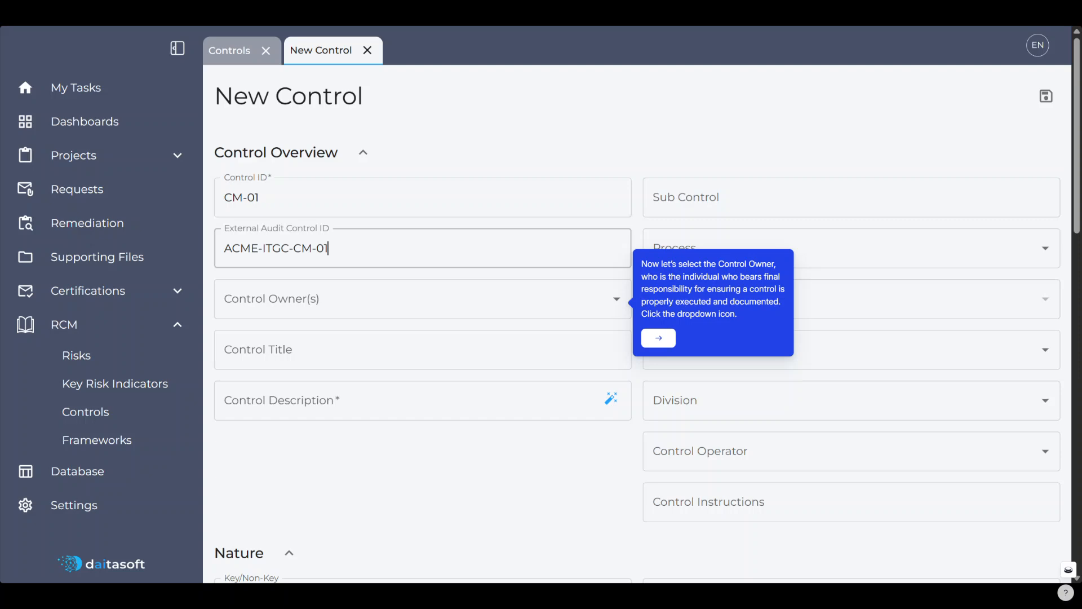
# Assign the example person as the control owner and choose CM-01-03 as the sub control.
pyautogui.click(617, 299)
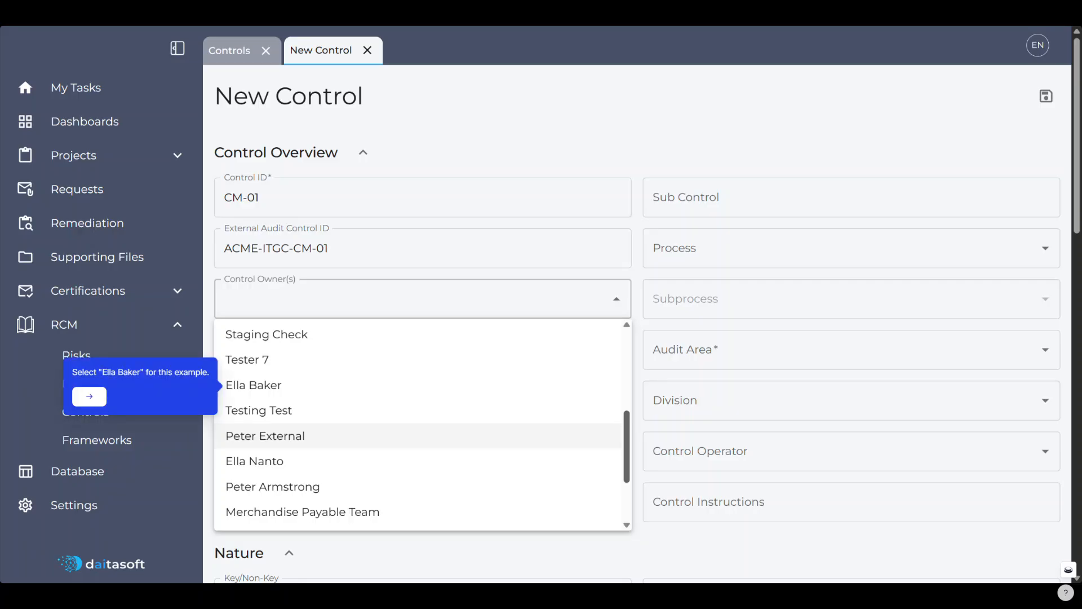
pyautogui.click(254, 384)
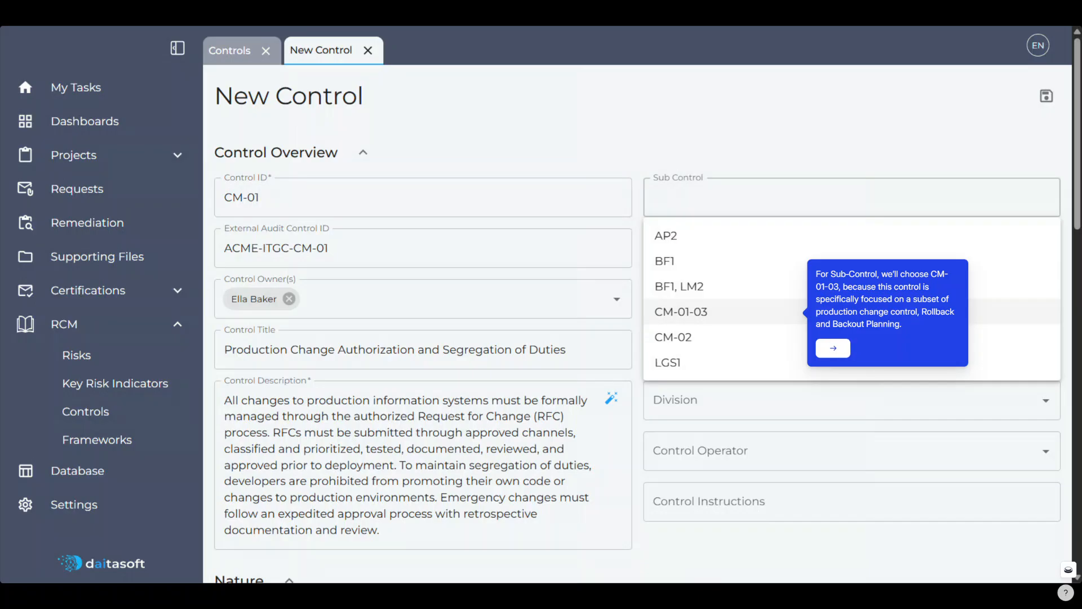
pyautogui.click(796, 312)
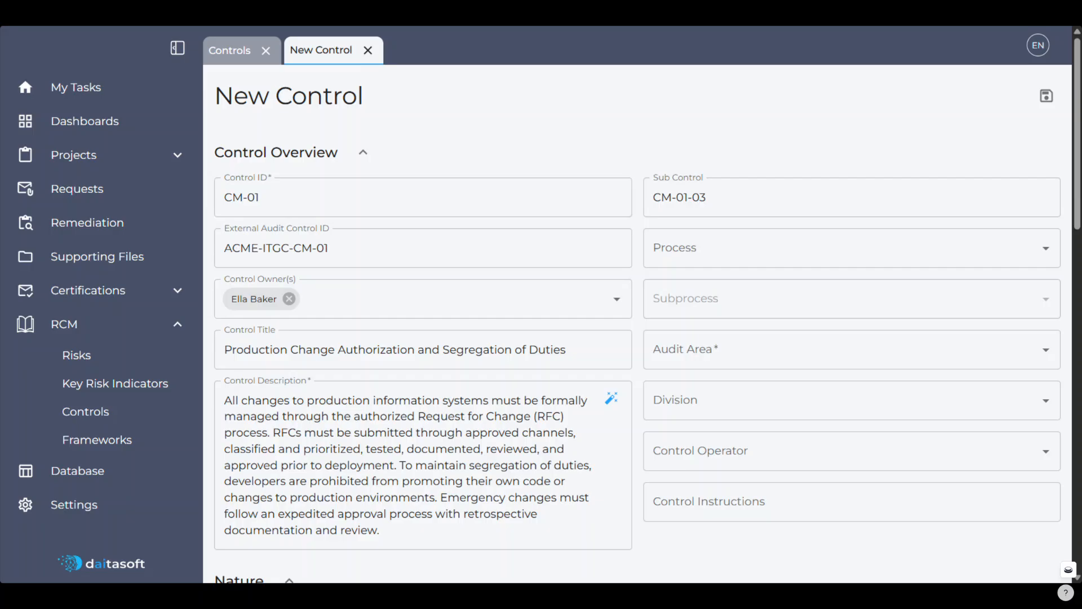
# Set the control's process to Change Management and its subprocess to Production Changes.
pyautogui.click(851, 248)
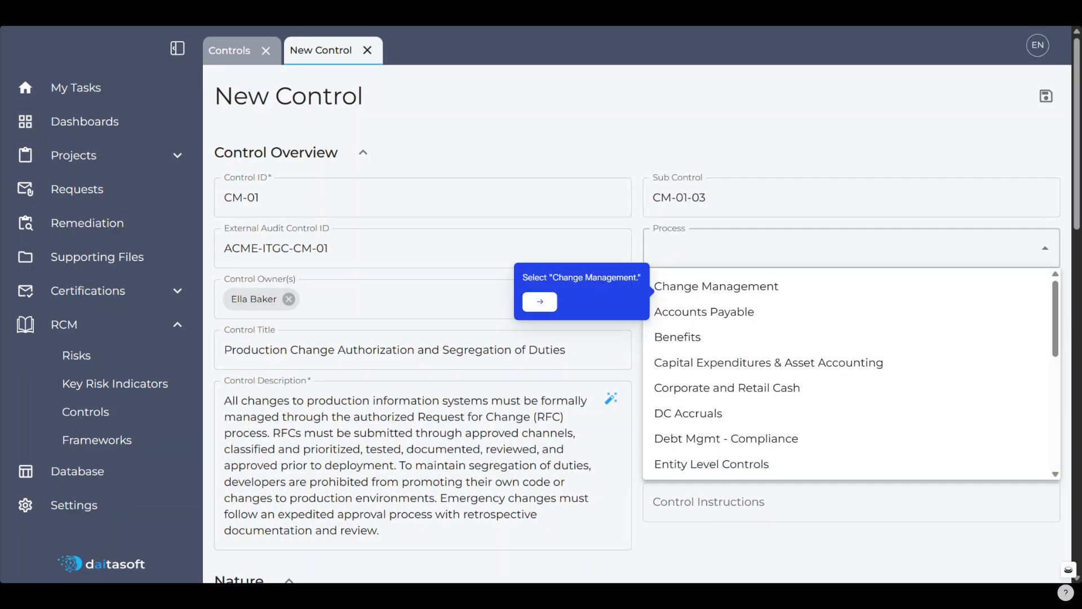
pyautogui.click(852, 286)
pyautogui.click(851, 298)
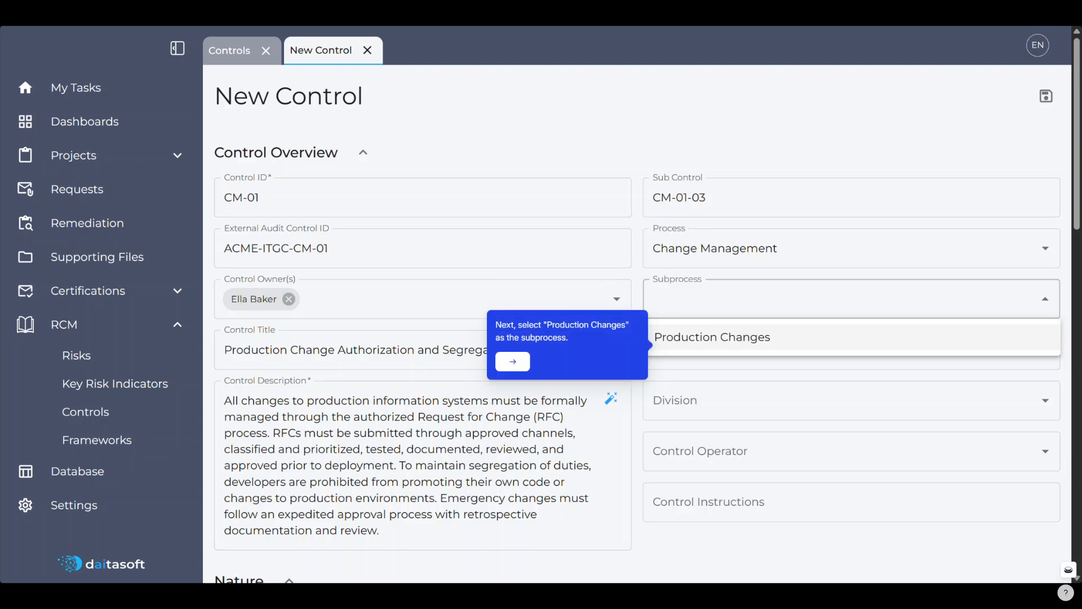
pyautogui.click(508, 361)
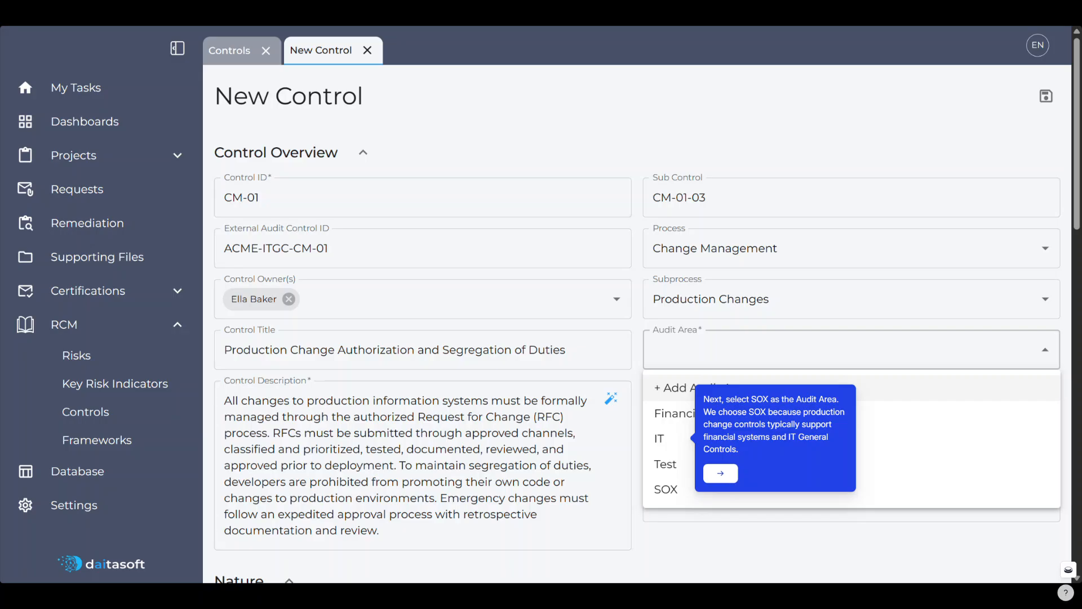
# Set the control's audit area to SOX and its division to IT.
pyautogui.click(665, 489)
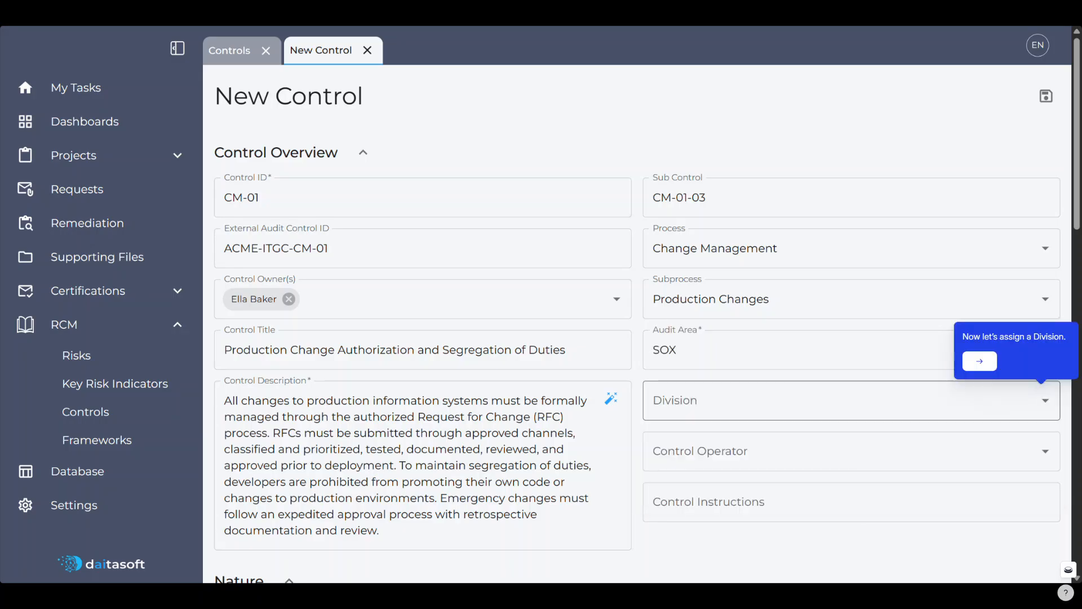
pyautogui.click(1043, 400)
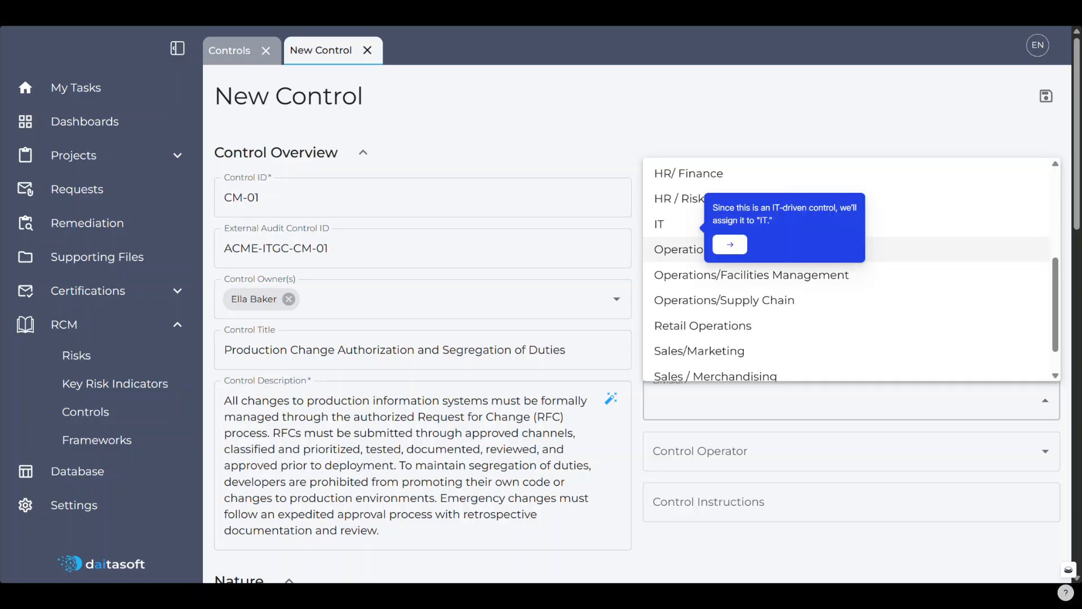
pyautogui.click(671, 226)
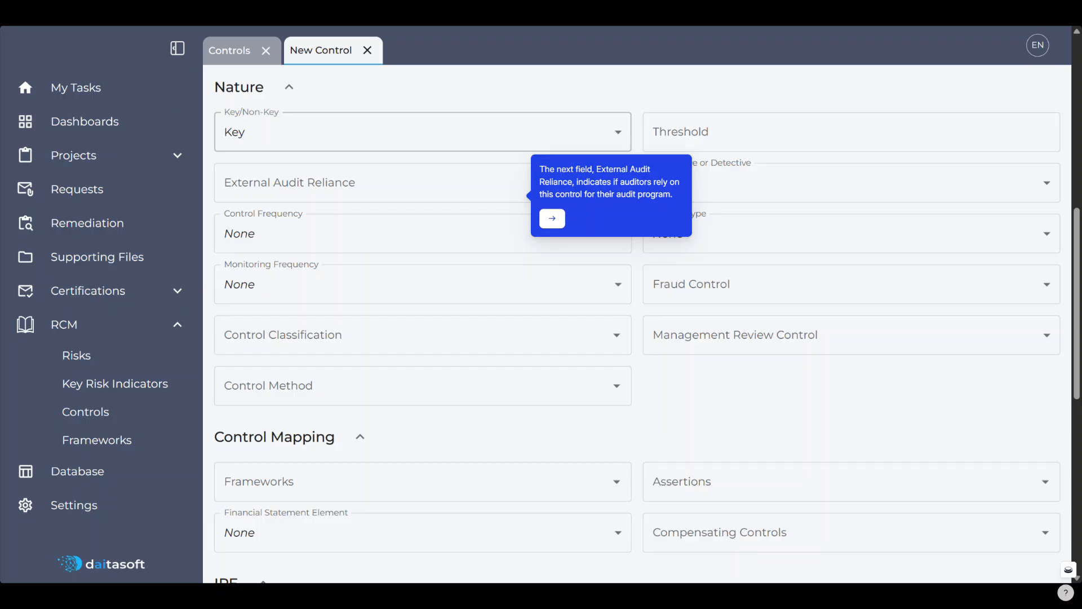
# Set External Audit Reliance to Yes and Control Frequency to Annually in the Nature section.
pyautogui.click(520, 195)
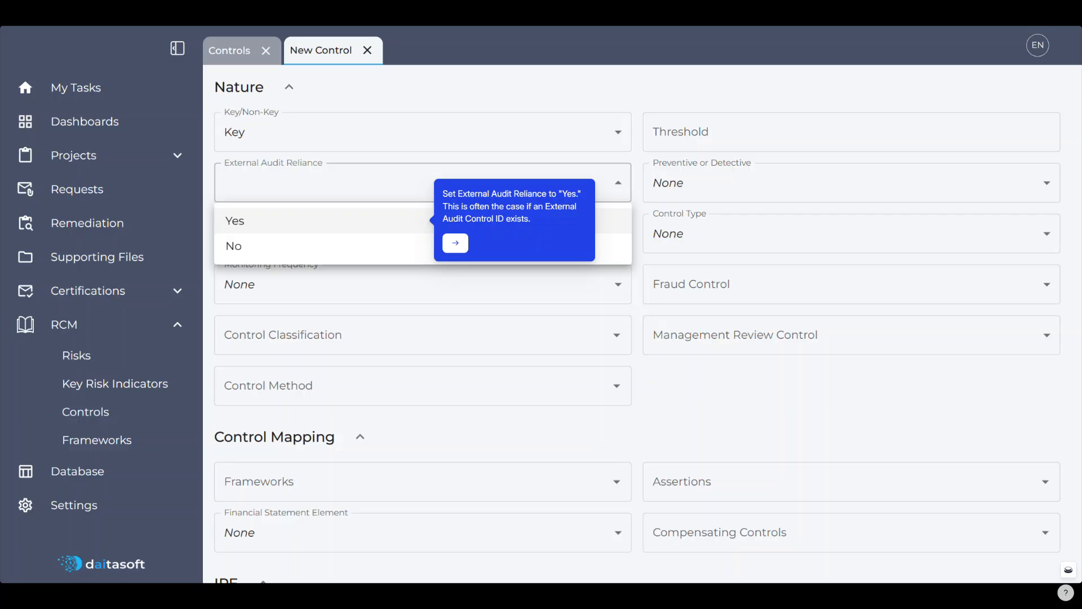
pyautogui.click(423, 220)
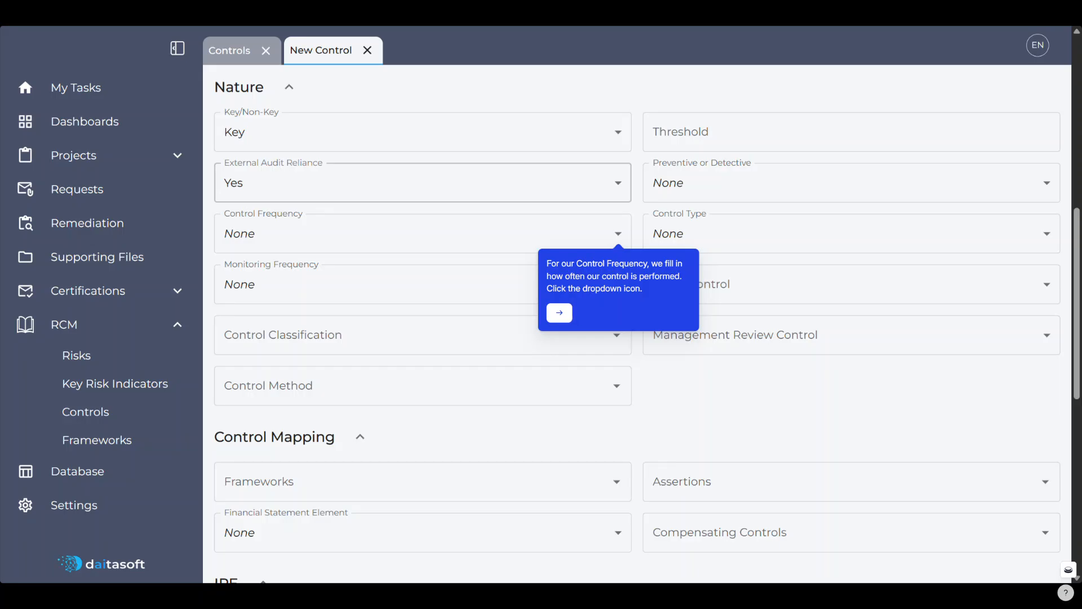
pyautogui.click(618, 233)
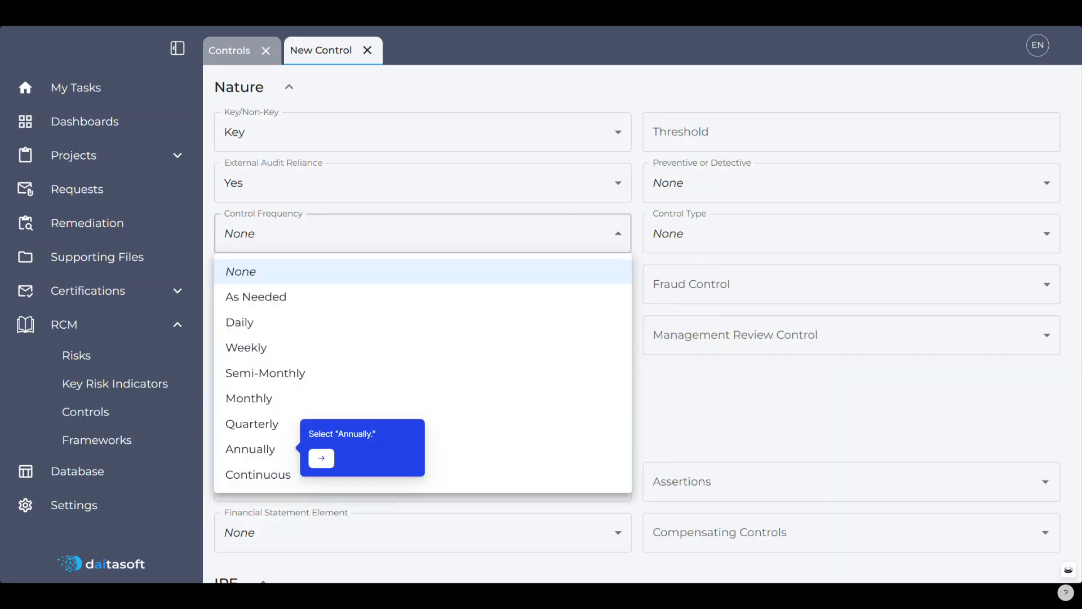
pyautogui.click(250, 449)
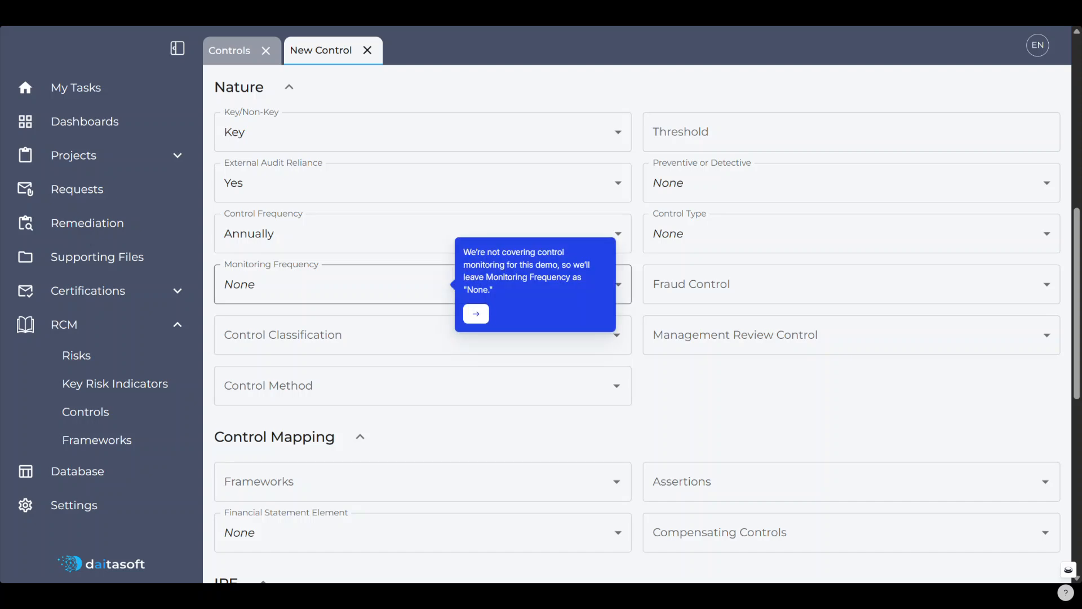
# Set Control Classification to ITGC and open the choices for Preventive or Detective.
pyautogui.click(422, 335)
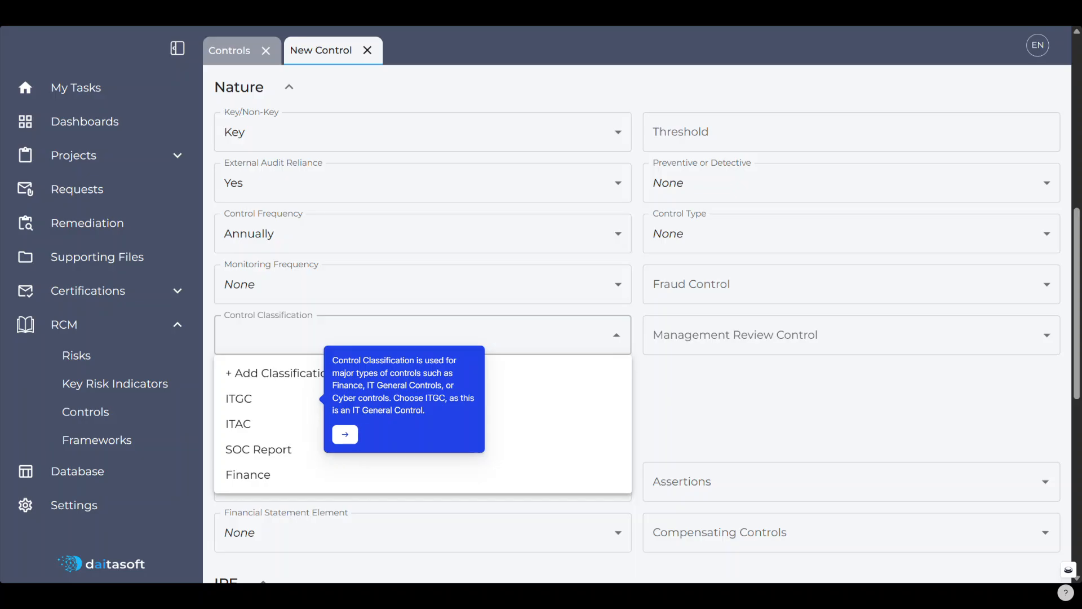
pyautogui.click(239, 398)
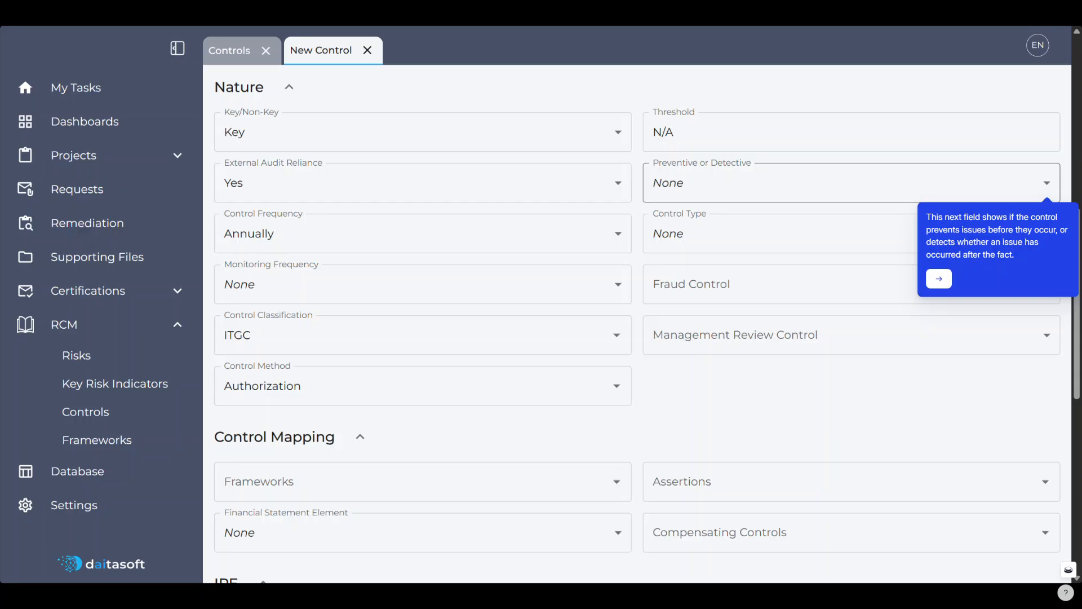
pyautogui.click(1047, 183)
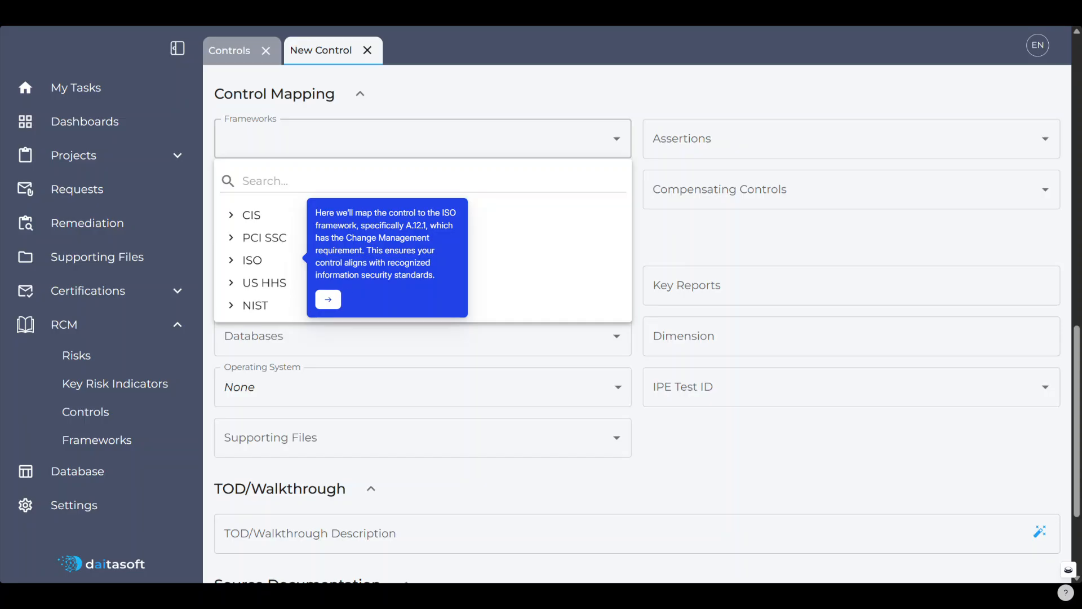
# Map the control to requirement A.12.1 of the ISO 27001:2022 framework.
pyautogui.click(231, 260)
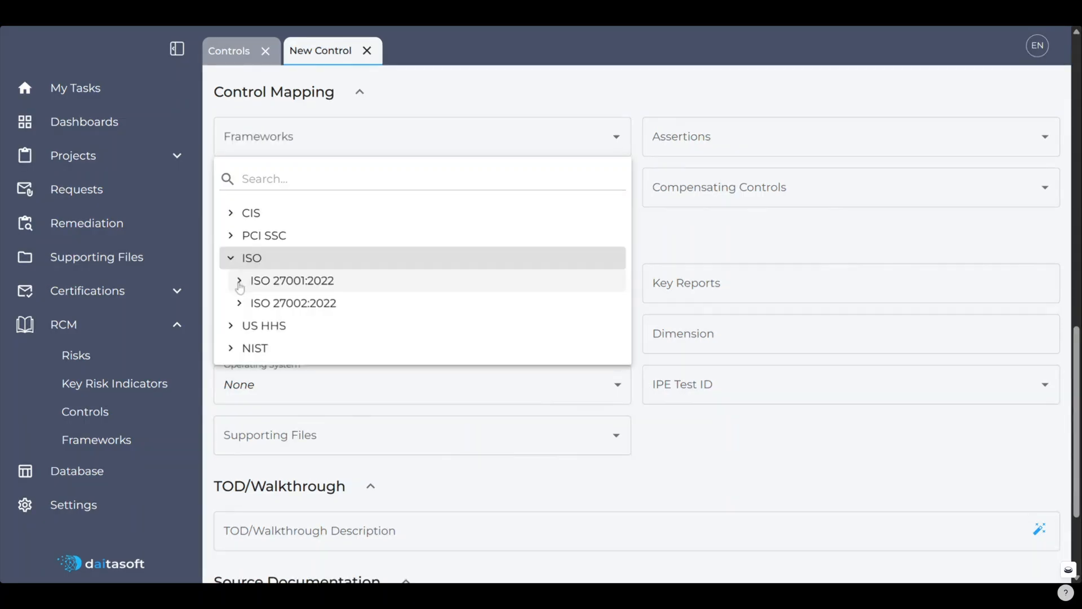
pyautogui.click(239, 281)
pyautogui.scroll(-4, 328, 361)
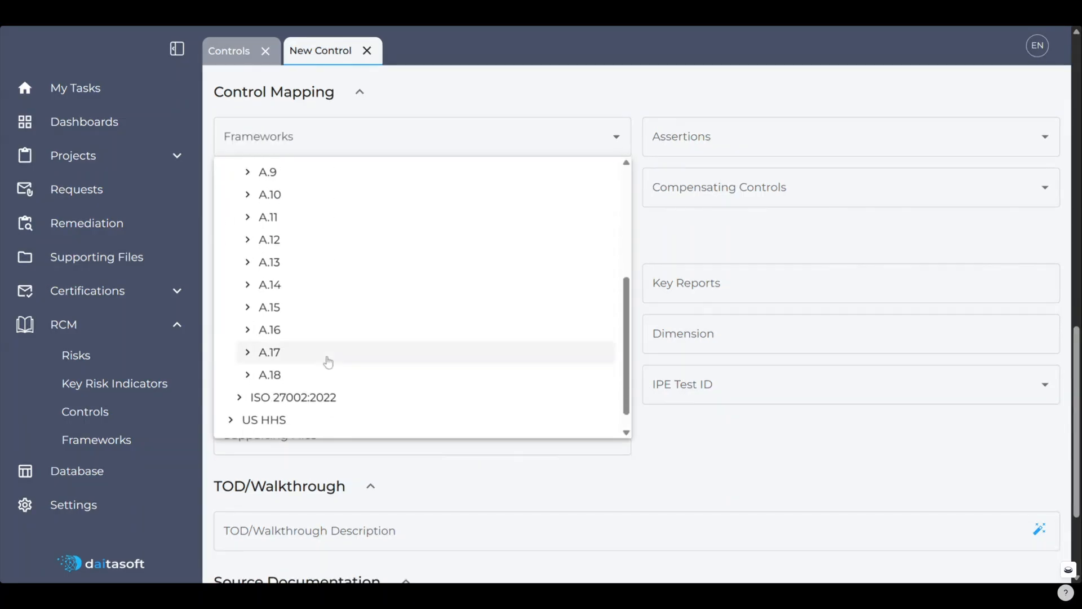
pyautogui.click(248, 240)
pyautogui.click(275, 330)
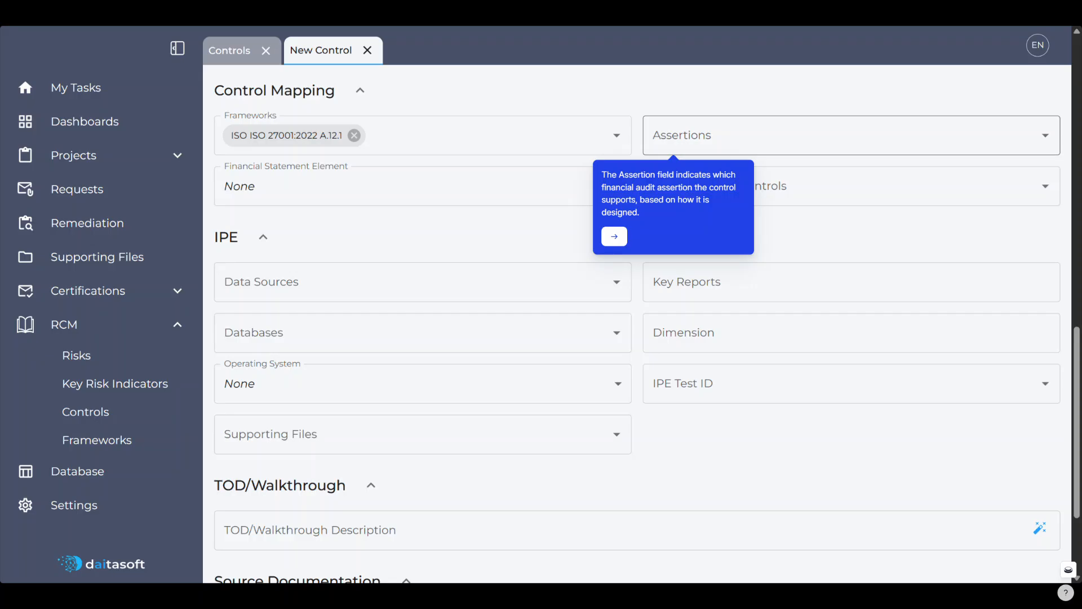
# Add the Completeness/Accuracy assertion and ITGC-CM-01 as a compensating control in Control Mapping.
pyautogui.click(673, 135)
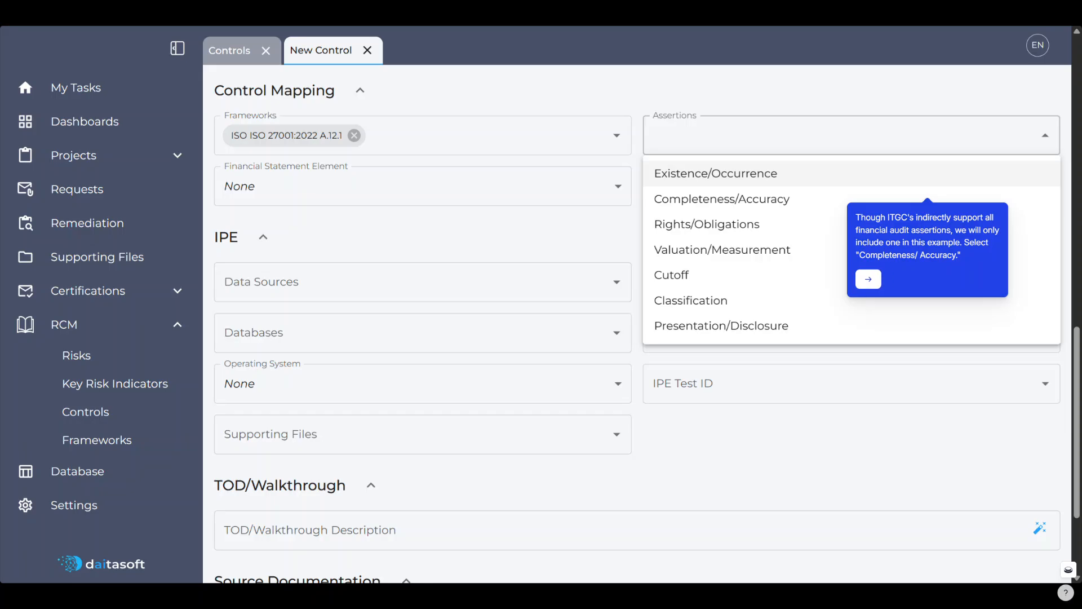
pyautogui.click(722, 199)
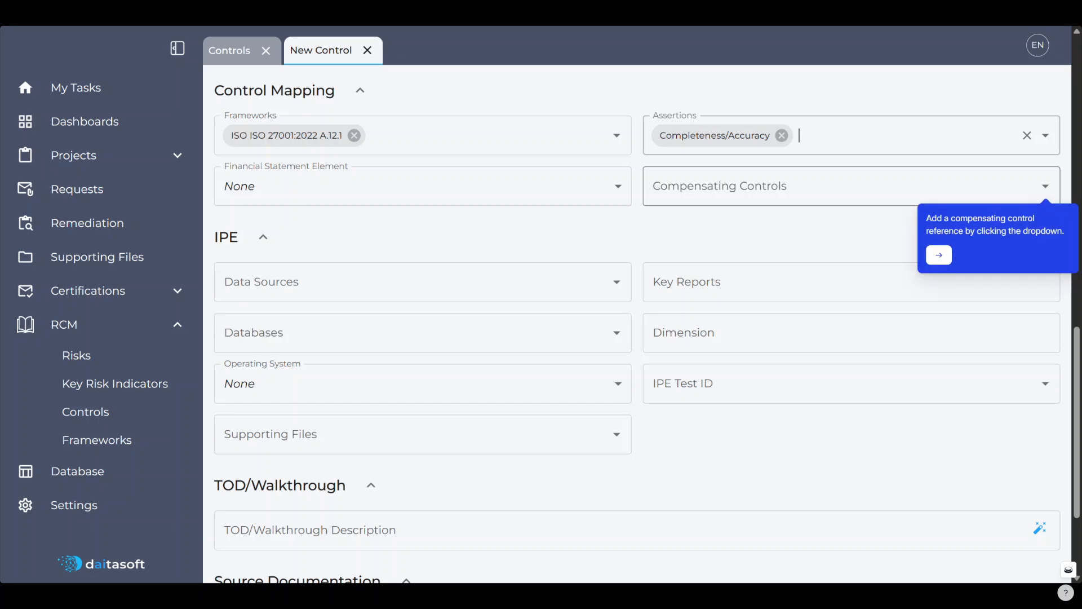
pyautogui.click(1046, 186)
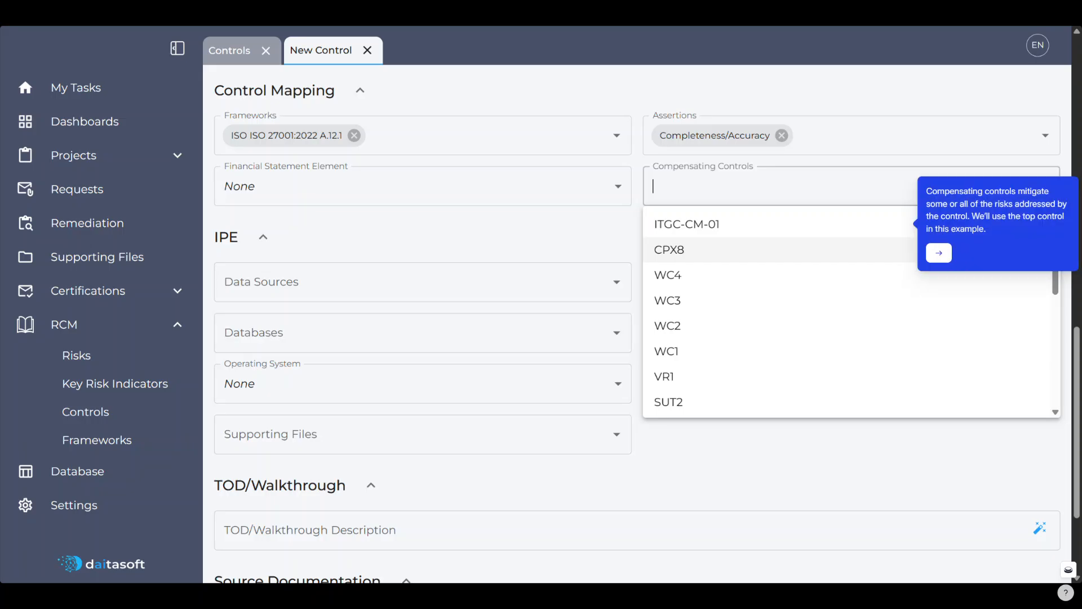
pyautogui.click(686, 224)
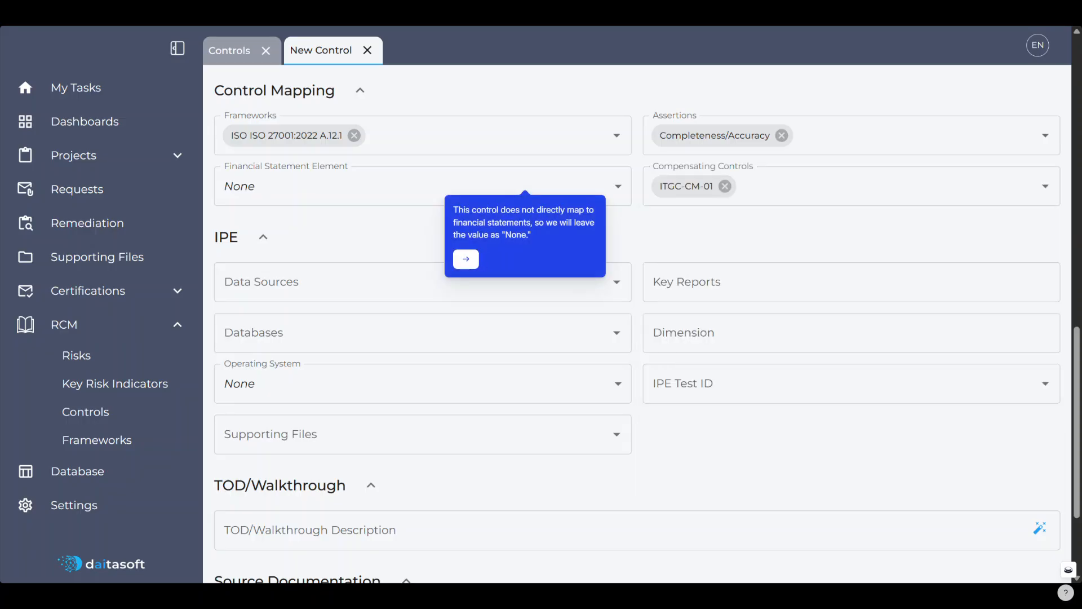
# Add ServiceNow as the data source in the IPE section.
pyautogui.scroll(-2, 637, 324)
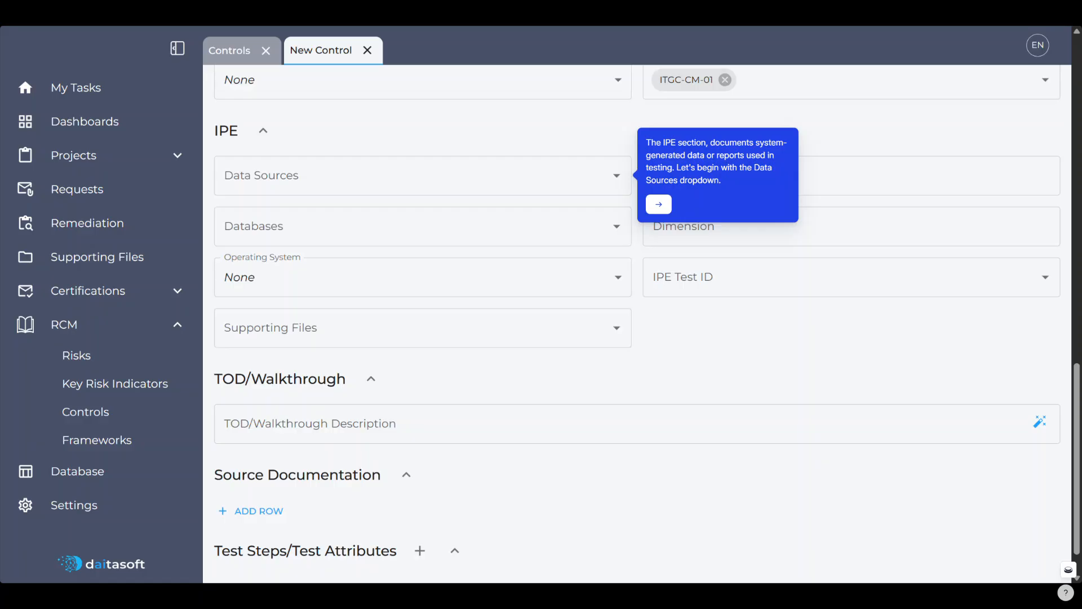
pyautogui.click(423, 175)
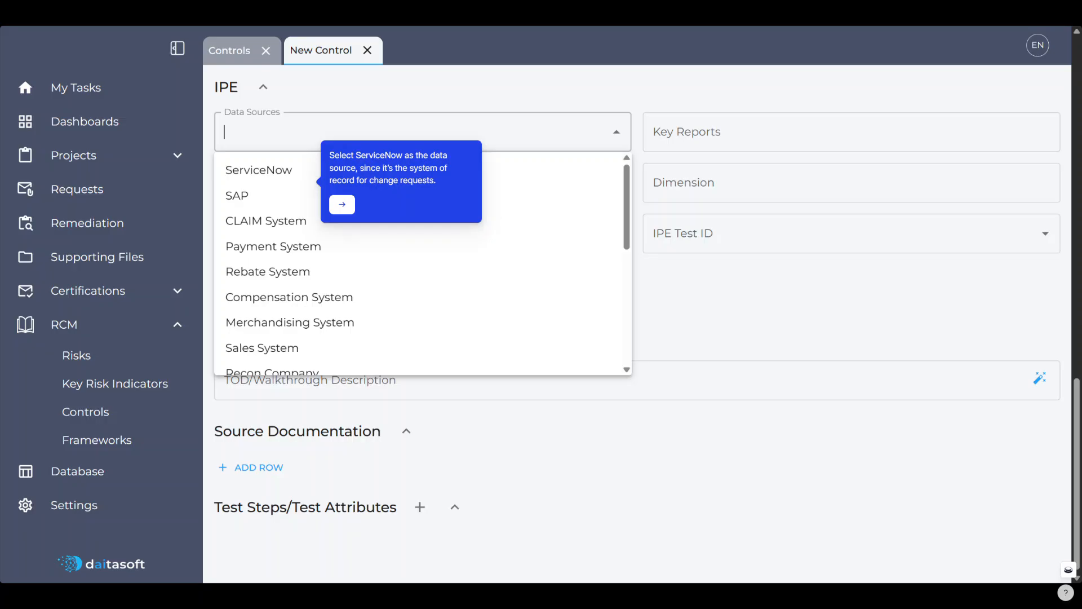
pyautogui.click(259, 171)
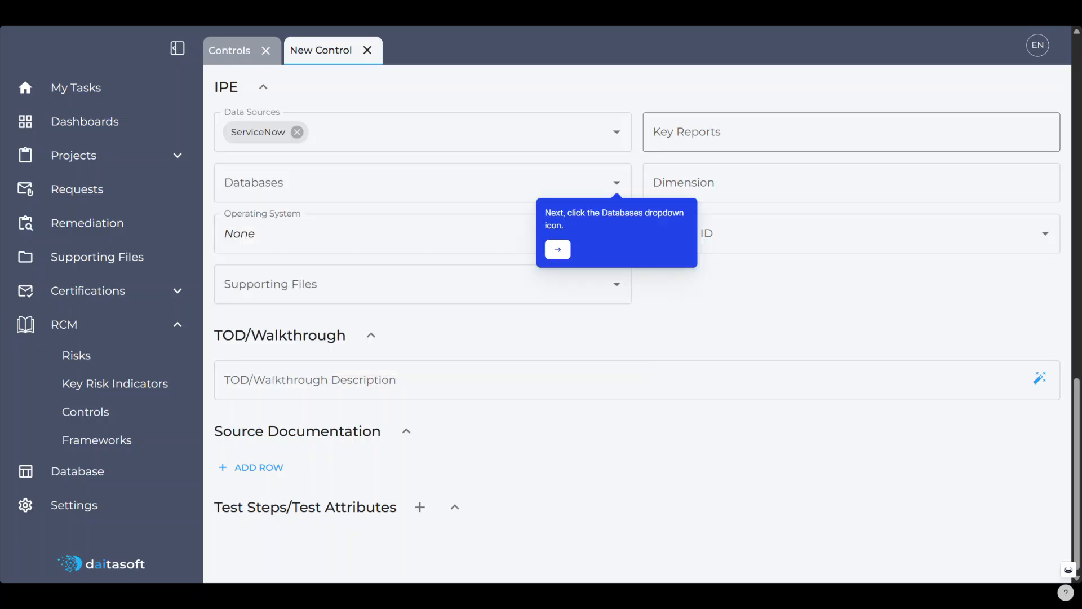
# Add Oracle Database under Databases and set the operating system to Linux in the IPE section.
pyautogui.click(616, 182)
pyautogui.write('or')
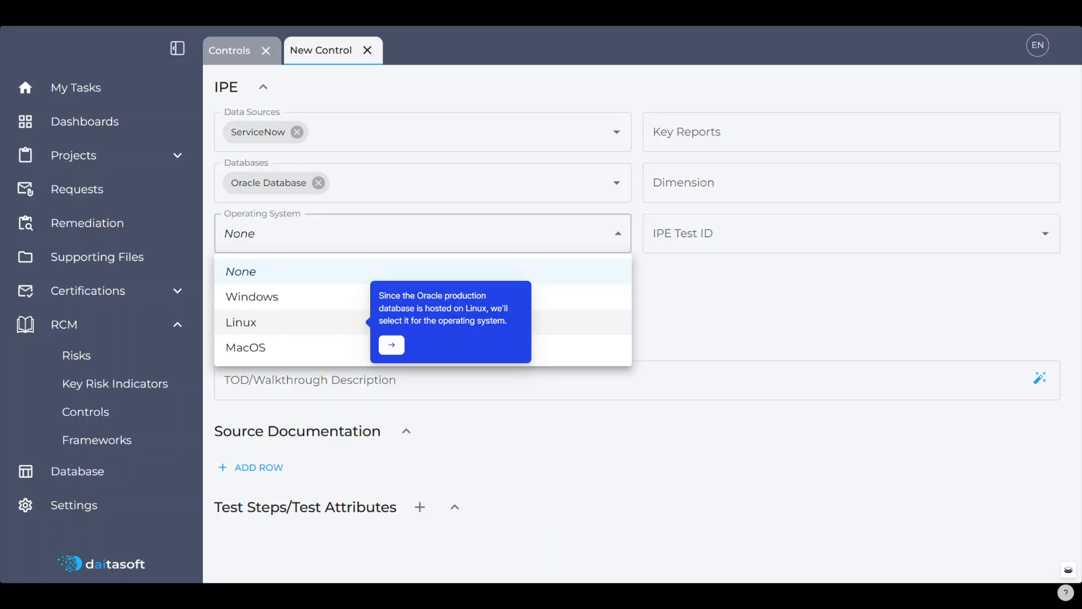
pyautogui.click(361, 323)
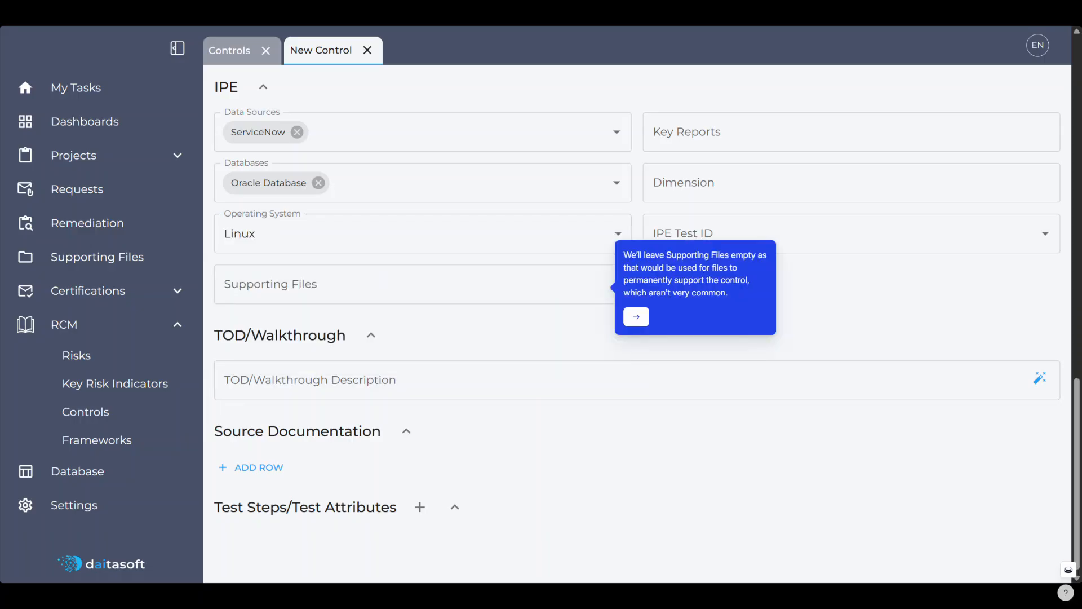